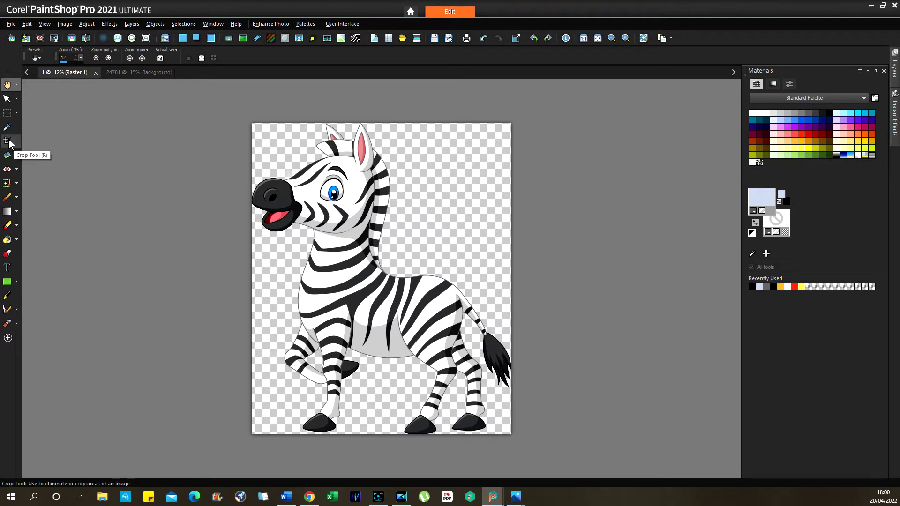
Erase the zebra's body and legs with the Eraser at size 808, keeping the head and mane
left_click(13, 228)
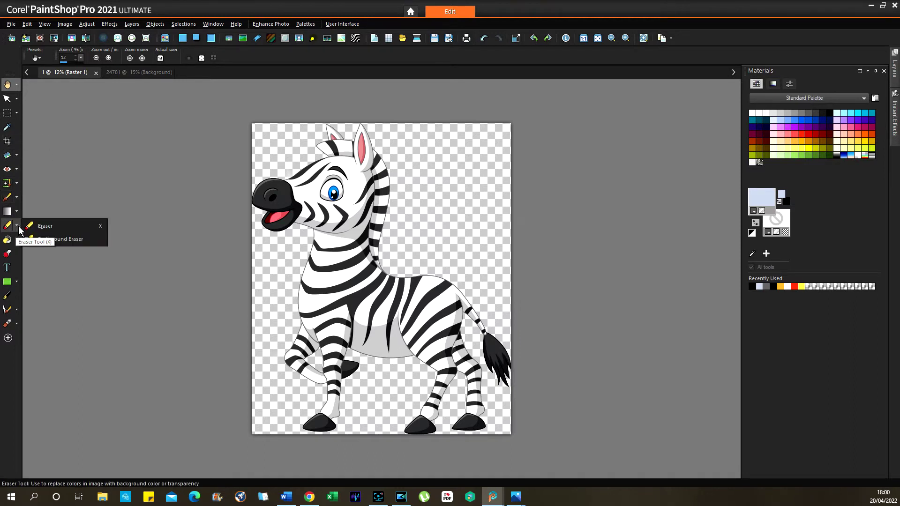
left_click(45, 223)
scroll(432, 300, "up", 3)
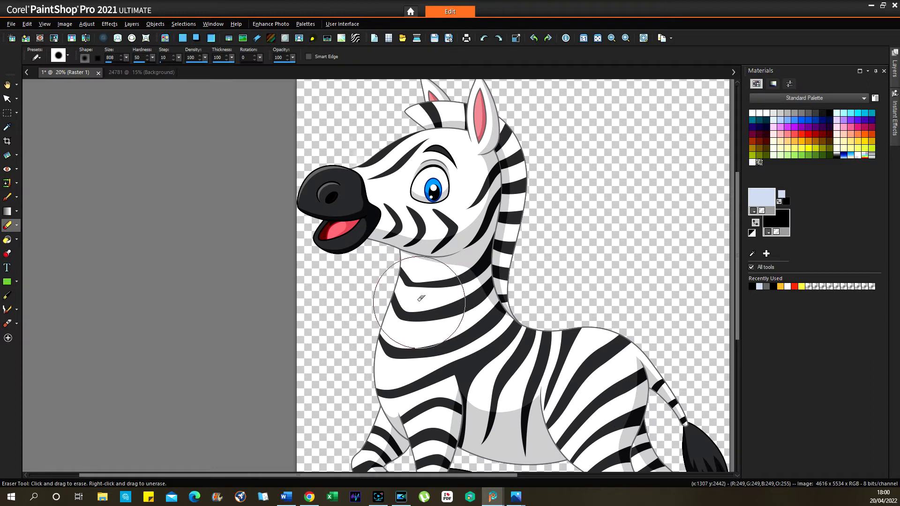
mouse_move(403, 303)
left_mouse_down()
mouse_move(454, 314)
mouse_move(477, 359)
mouse_move(511, 370)
mouse_move(653, 356)
mouse_move(632, 338)
mouse_move(615, 339)
left_mouse_up()
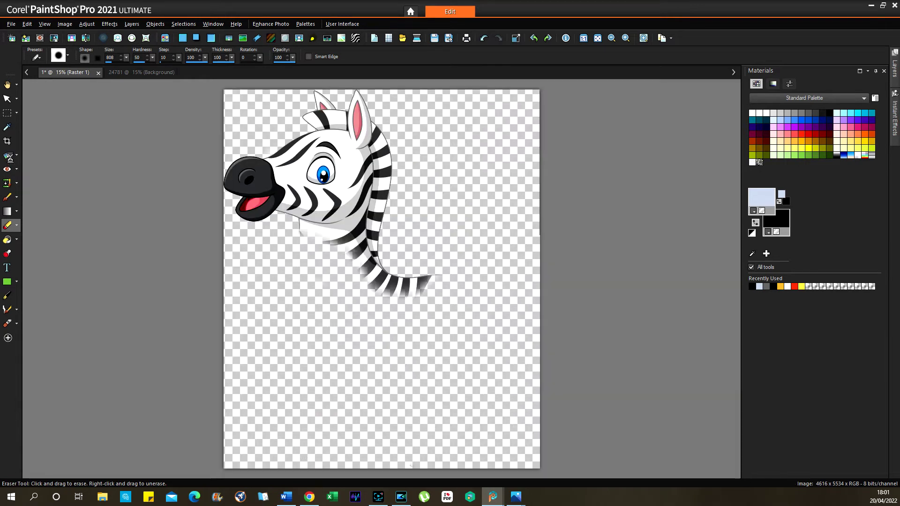
Reduce the Eraser size to 174 and erase the remaining neck area below the jaw and beside the mane
scroll(302, 190, "up", 1)
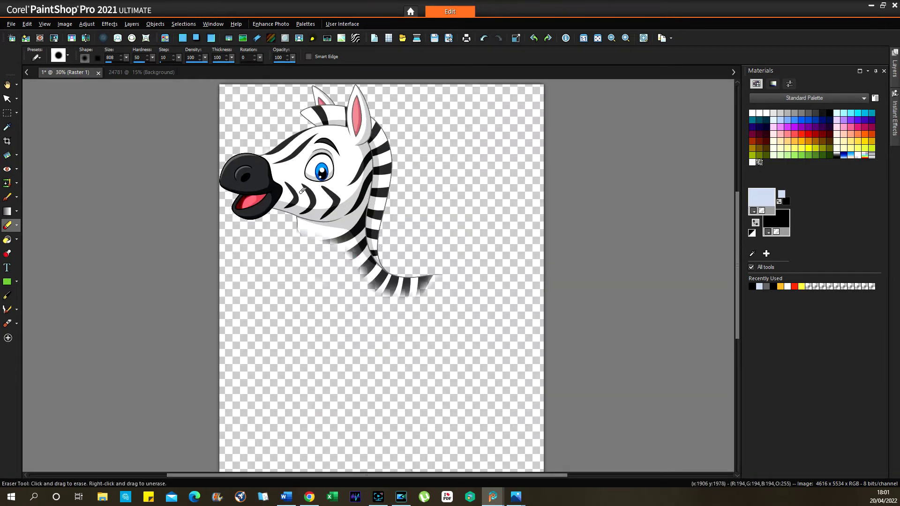
scroll(328, 211, "up", 1)
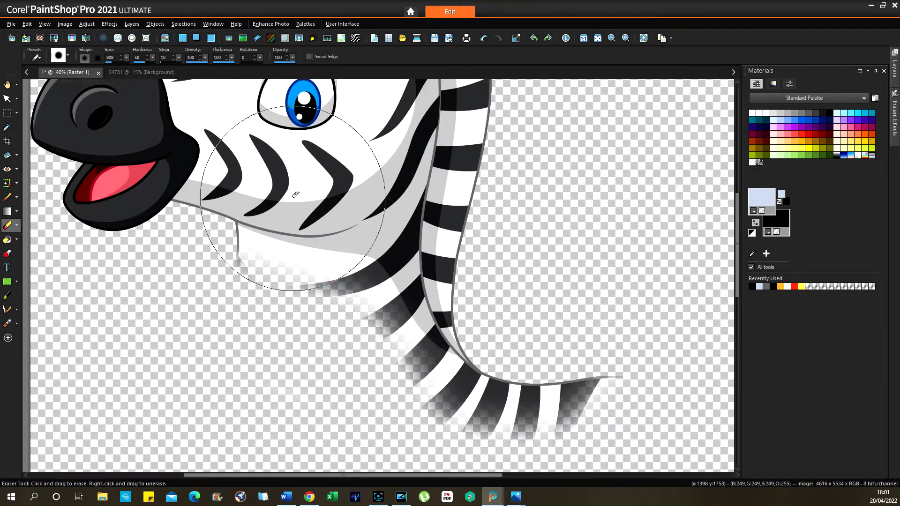
left_click(107, 62)
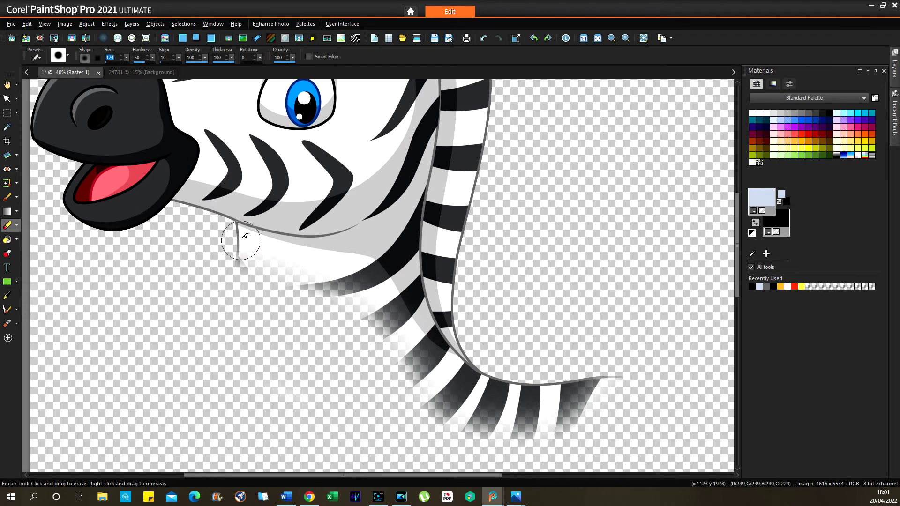
mouse_move(229, 259)
left_mouse_down()
mouse_move(260, 283)
mouse_move(356, 292)
mouse_move(314, 286)
mouse_move(311, 298)
mouse_move(391, 339)
mouse_move(419, 427)
mouse_move(440, 440)
mouse_move(386, 323)
left_mouse_up()
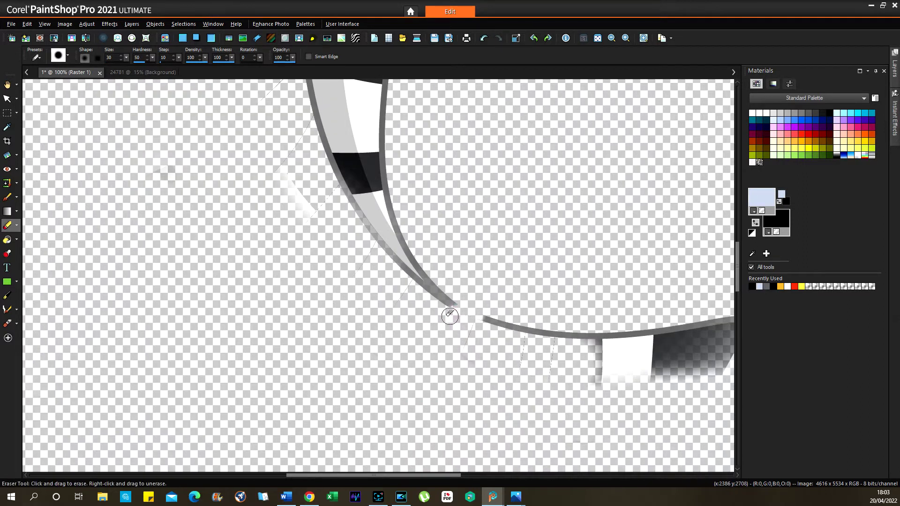
Erase the leftover back outline and faint fragments around the mane's tip with the Eraser at size 30
left_click_drag(483, 319, 591, 336)
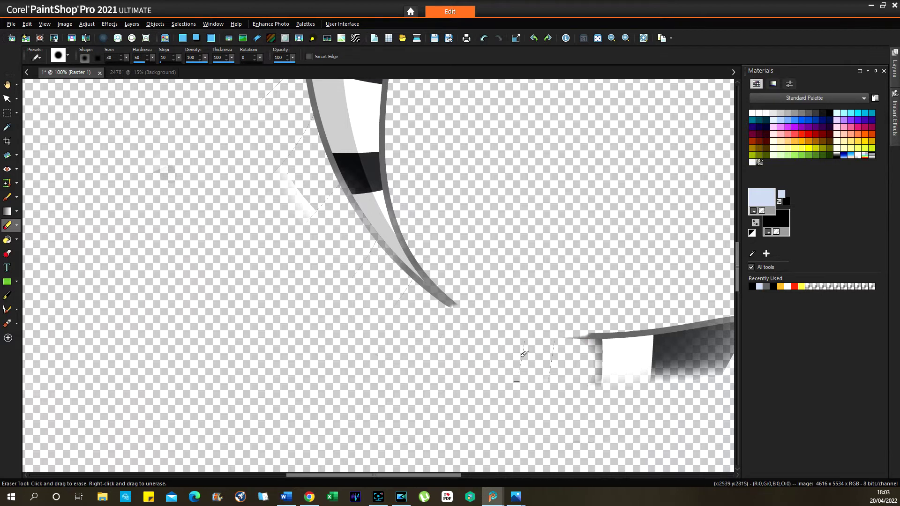
mouse_move(560, 339)
left_mouse_down()
mouse_move(663, 341)
mouse_move(529, 346)
left_mouse_up()
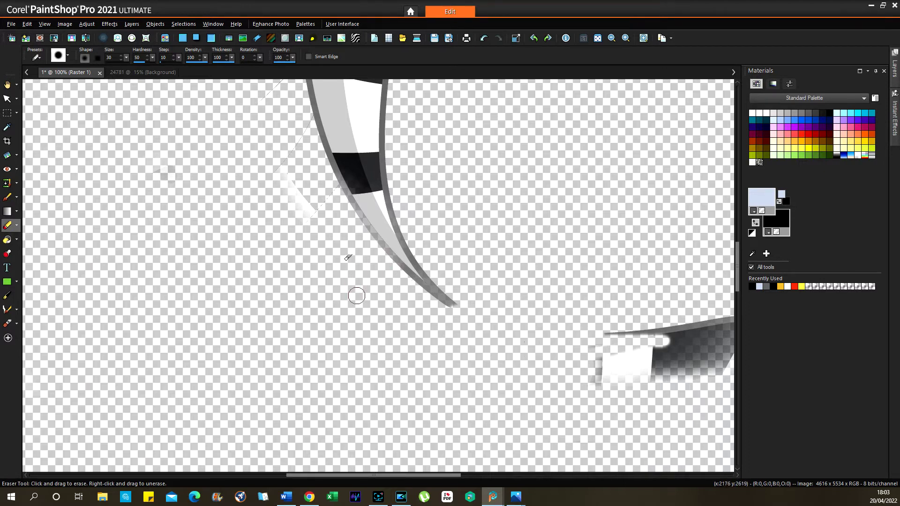
left_click_drag(322, 206, 153, 198)
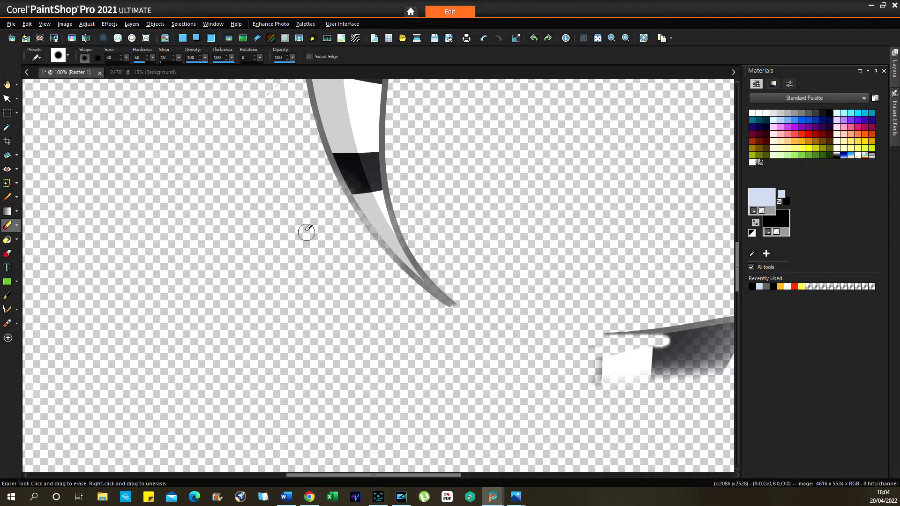
Erase the leftover neck line beneath the zebra's jaw with the Eraser at size 30
scroll(304, 207, "down", 3)
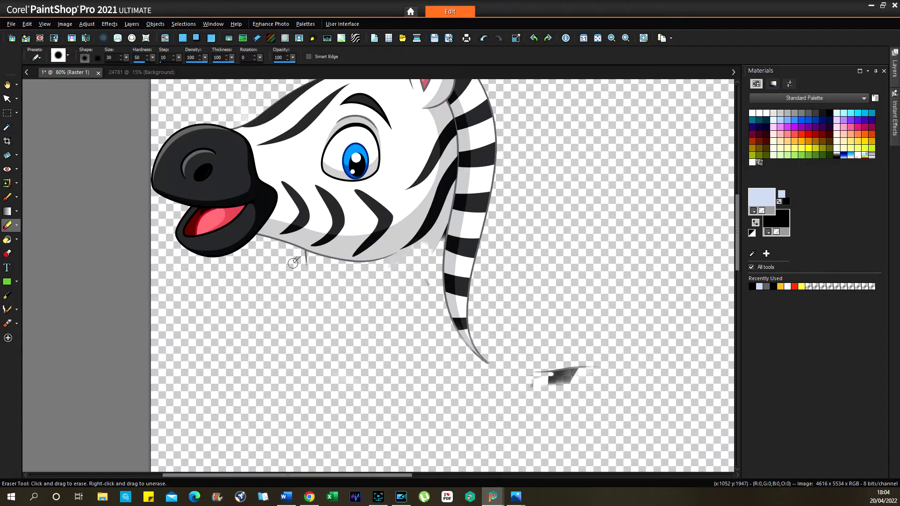
scroll(302, 255, "up", 4)
mouse_move(328, 224)
left_mouse_down()
mouse_move(339, 253)
mouse_move(334, 283)
left_mouse_up()
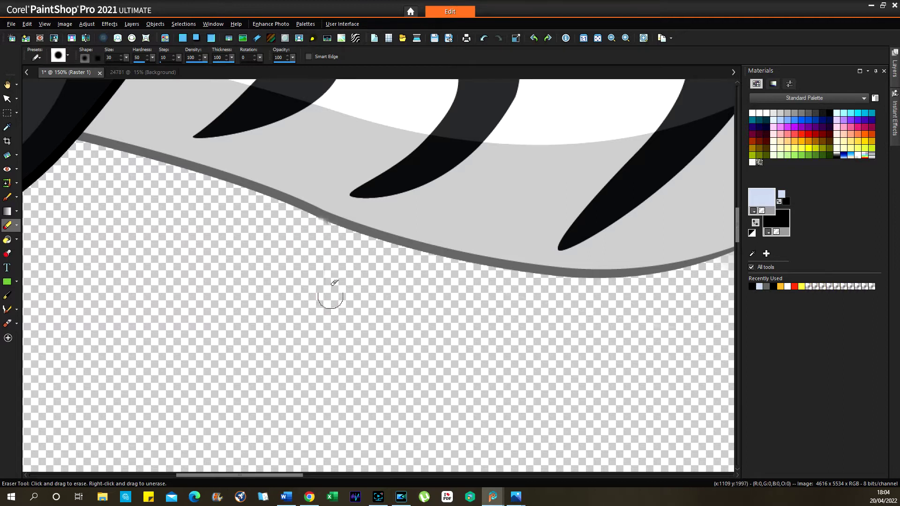
Crop the image around the zebra's head to 2787 x 2862 pixels
scroll(324, 268, "down", 6)
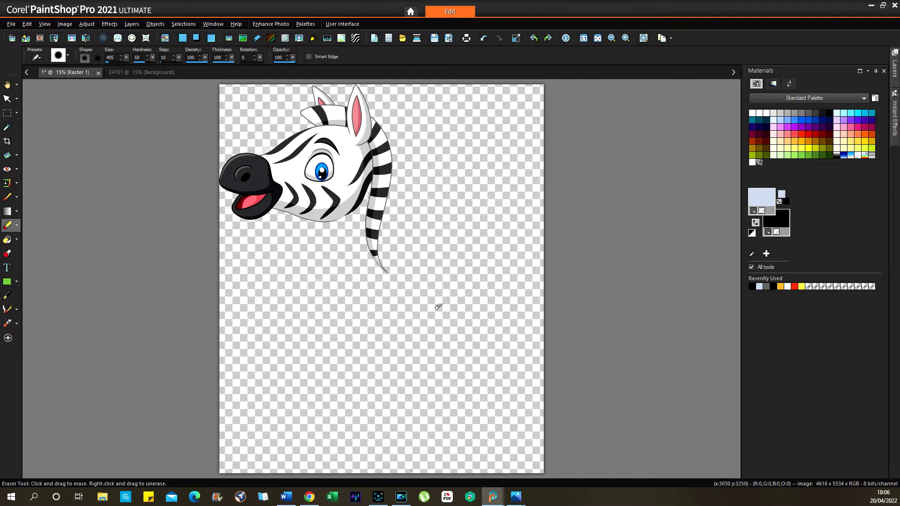
key("r")
key("Return")
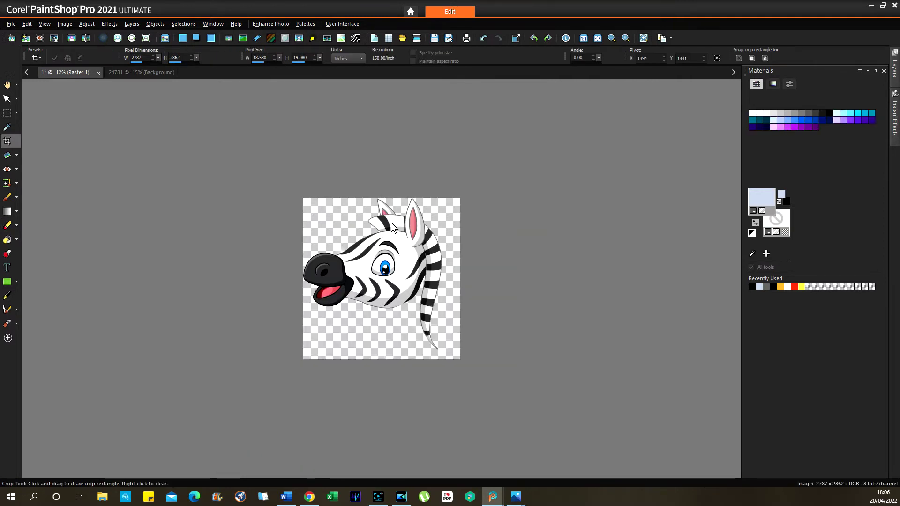
Save the cropped head as a PNG file named head in the Chopping Up Animals folder
left_click(11, 24)
left_click(32, 107)
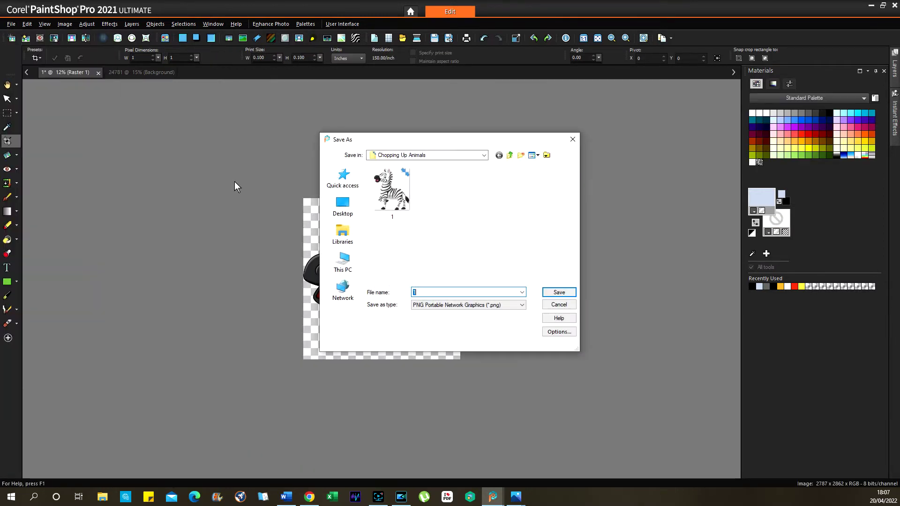
type("head")
key("Return")
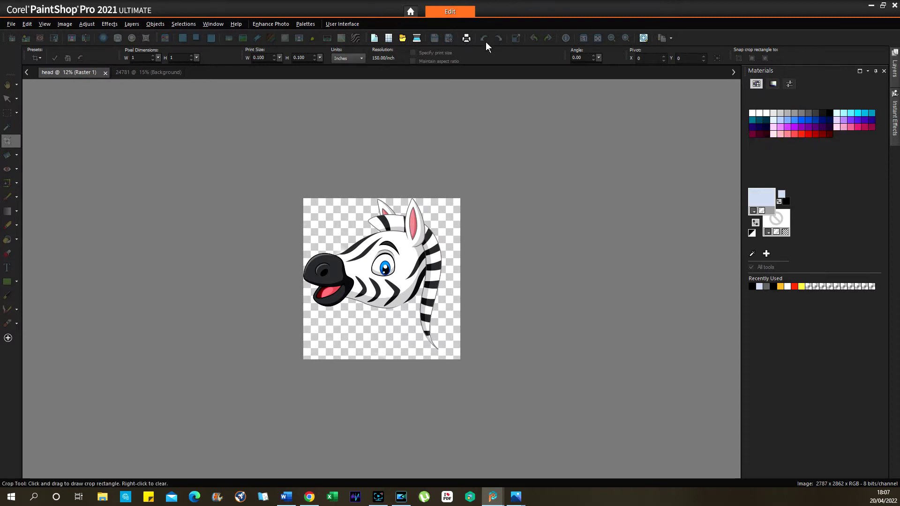
Undo the crop and last erasing, close the head image without saving, and open the full zebra image 1
left_click(483, 38)
left_click(482, 38)
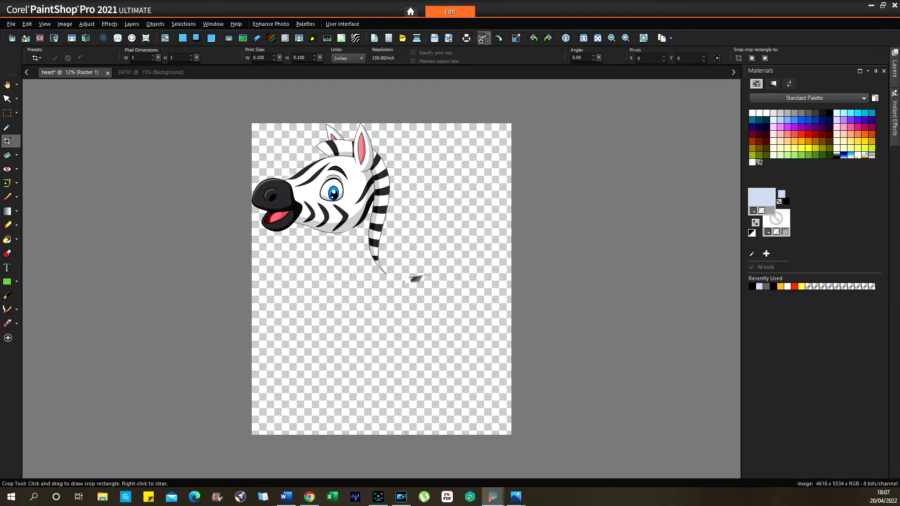
left_click(108, 73)
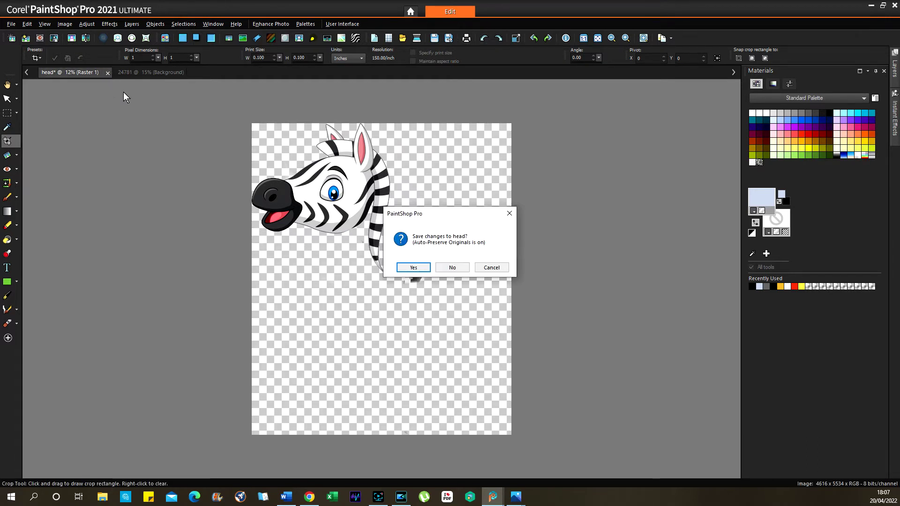
left_click(451, 268)
left_click(26, 38)
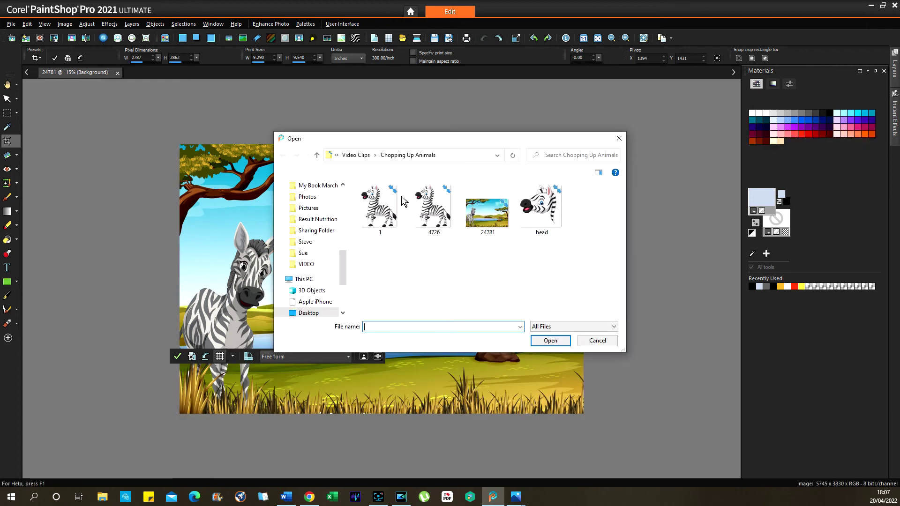
double_click(432, 206)
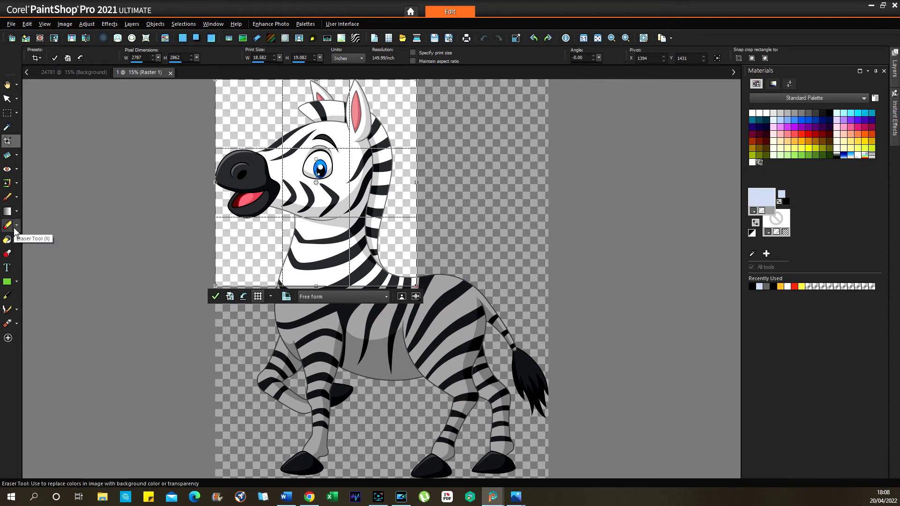
Erase the zebra's head above the neck with the Eraser at size 405
left_click(16, 228)
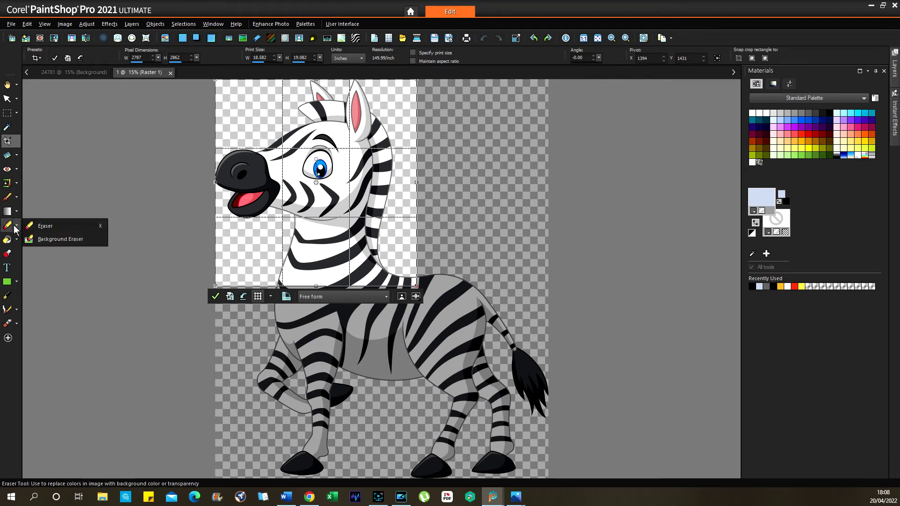
left_click(45, 227)
mouse_move(274, 208)
left_mouse_down()
mouse_move(312, 189)
mouse_move(376, 184)
mouse_move(236, 186)
mouse_move(290, 221)
mouse_move(354, 178)
left_mouse_up()
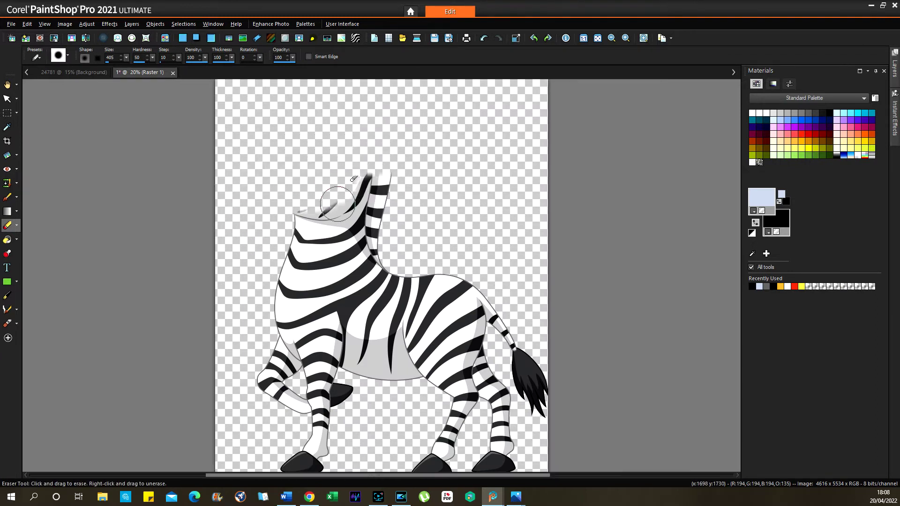
Erase the remaining mane strip and head fragments around the neck with the Background Eraser at size 289
scroll(354, 178, "up", 3)
key("x")
mouse_move(412, 402)
left_mouse_down()
mouse_move(402, 401)
mouse_move(415, 399)
mouse_move(382, 259)
mouse_move(244, 274)
mouse_move(288, 217)
mouse_move(198, 263)
left_mouse_up()
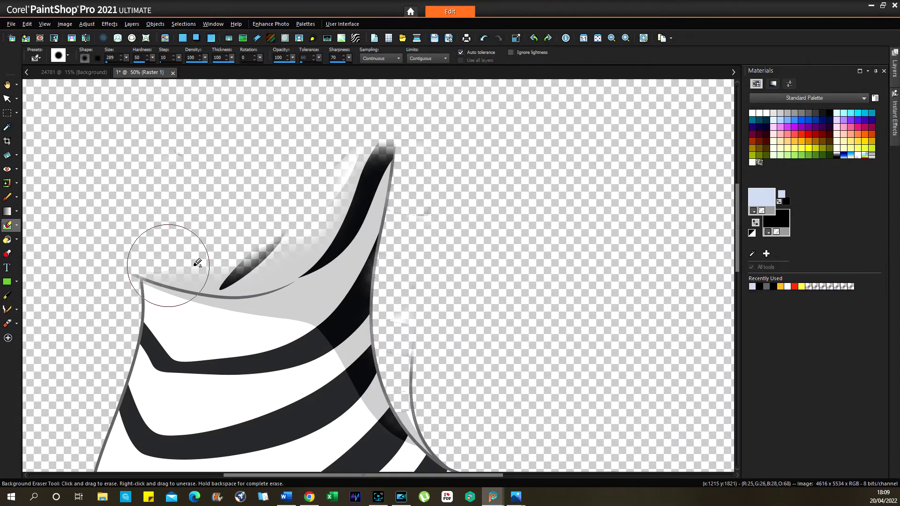
Refine the neck's upper edge and remove the leftover mane line with the Eraser at sizes 174 and 30
key("x")
scroll(441, 243, "down", 2)
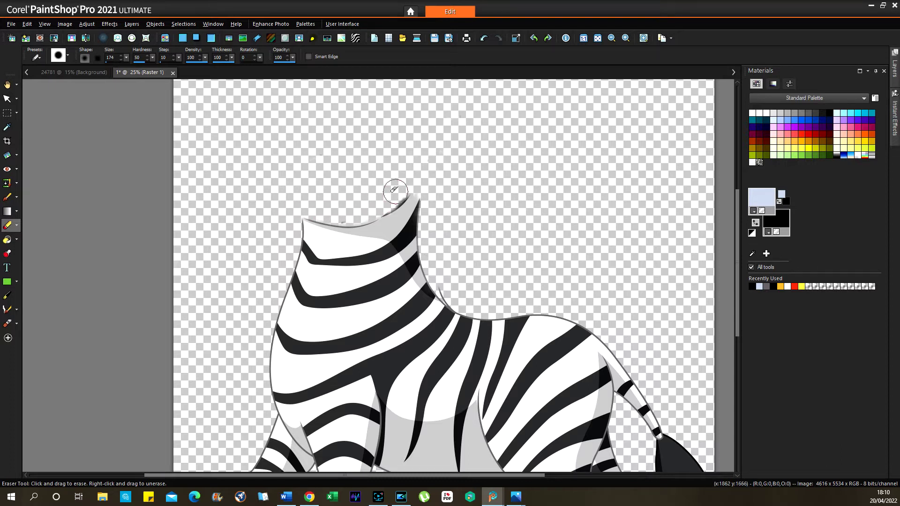
scroll(395, 191, "down", 2)
scroll(384, 199, "up", 1)
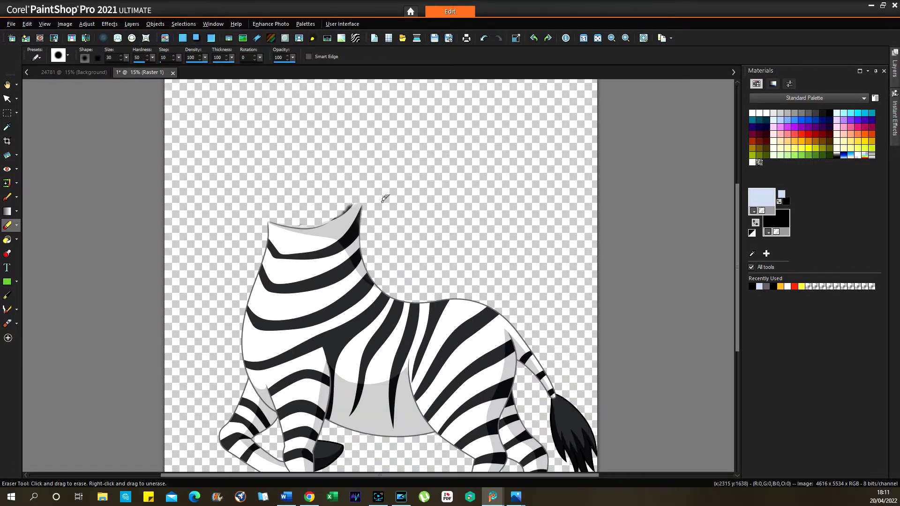
scroll(384, 199, "down", 1)
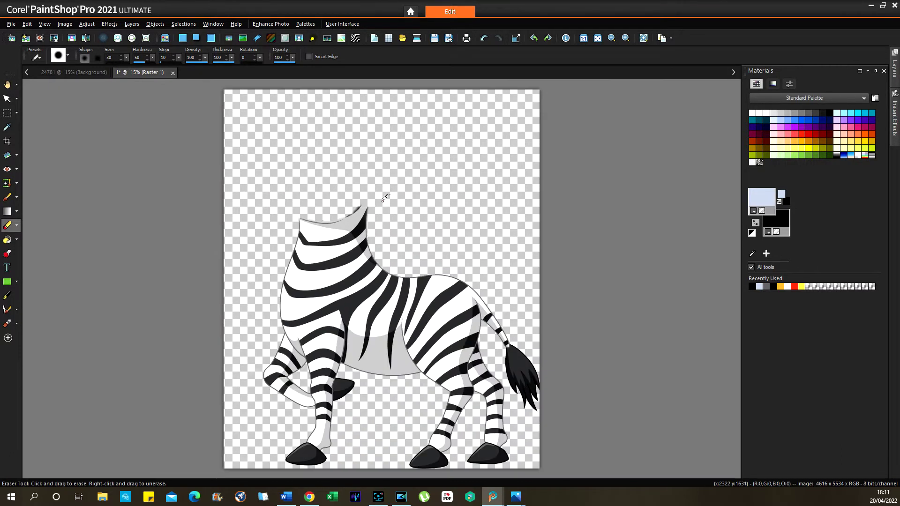
Save the headless zebra as a PNG file named Body in the Chopping Up Animals folder
left_click(10, 24)
left_click(42, 143)
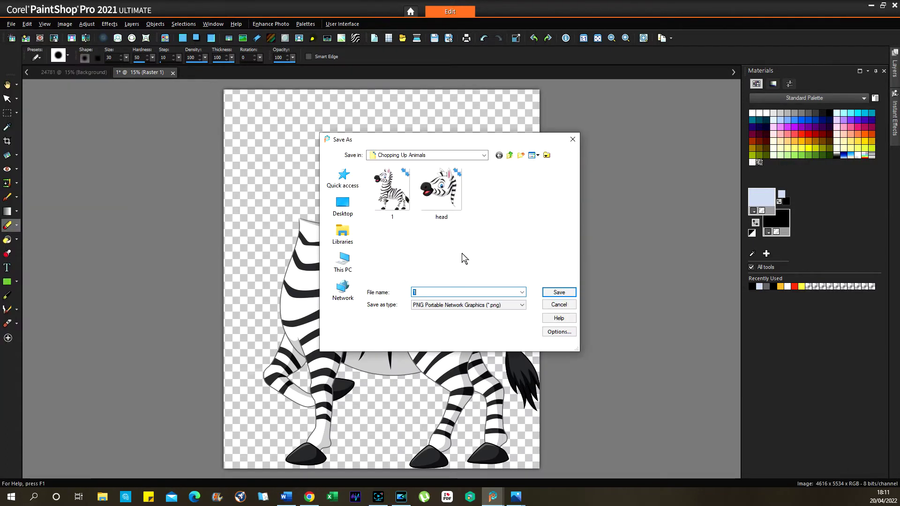
key("BackSpace")
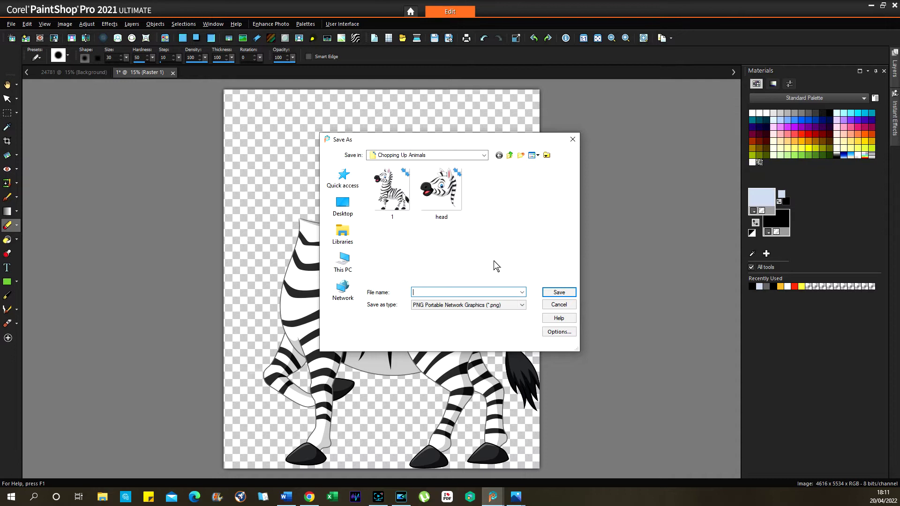
left_click(551, 294)
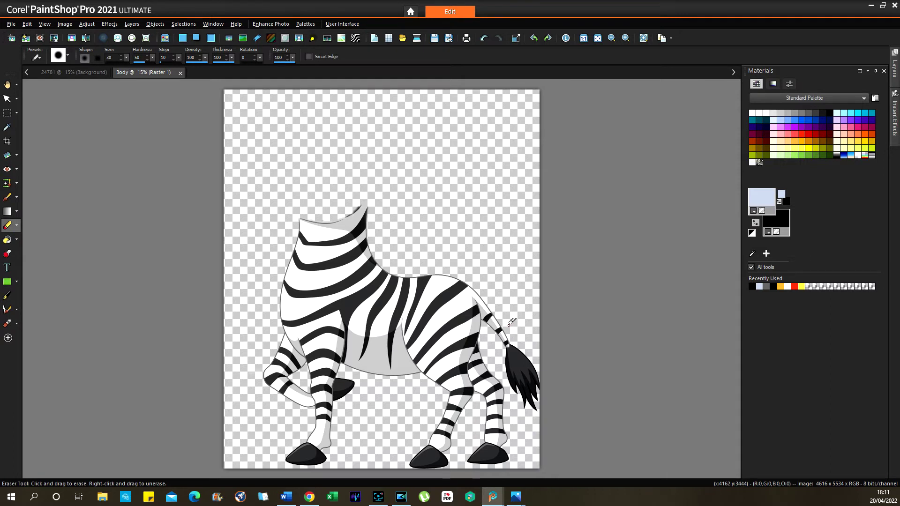
Erase the zebra's striped tail and black tuft beyond the hindquarters with the Eraser
scroll(512, 321, "up", 2)
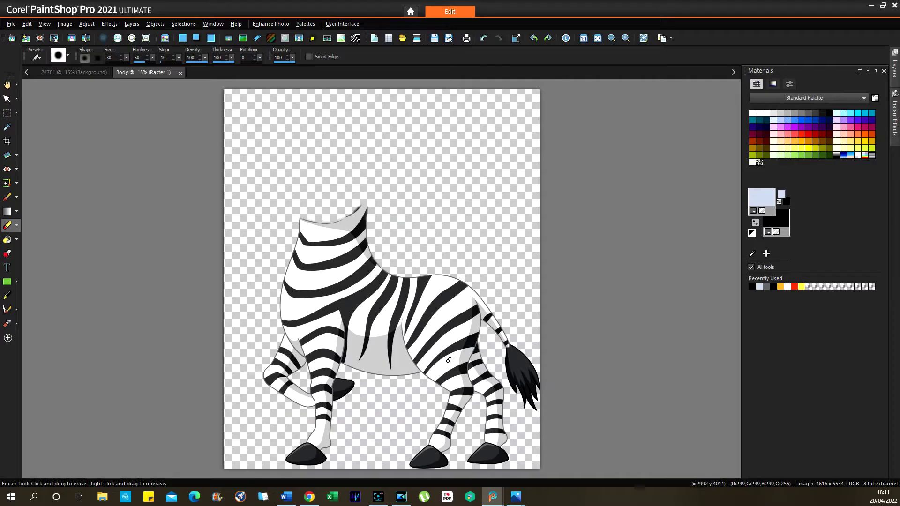
scroll(449, 359, "up", 2)
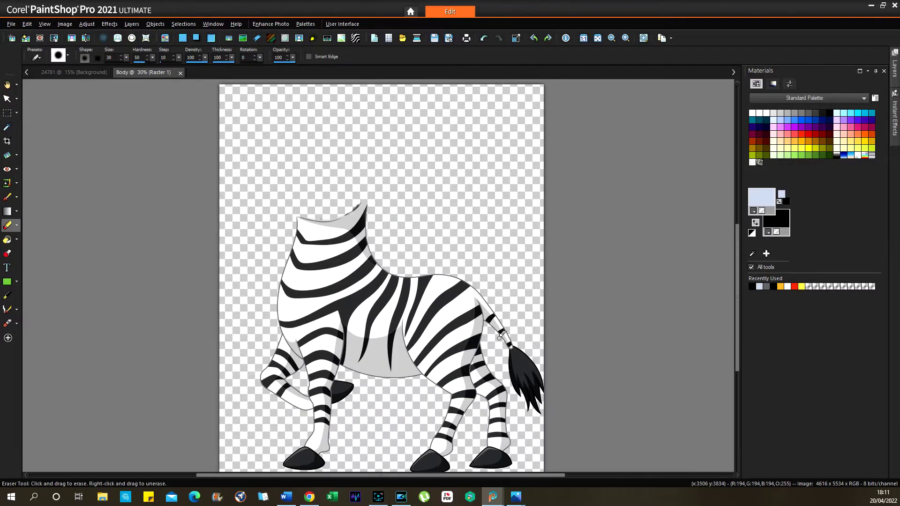
scroll(502, 333, "up", 2)
scroll(516, 262, "up", 2)
left_click_drag(473, 298, 493, 262)
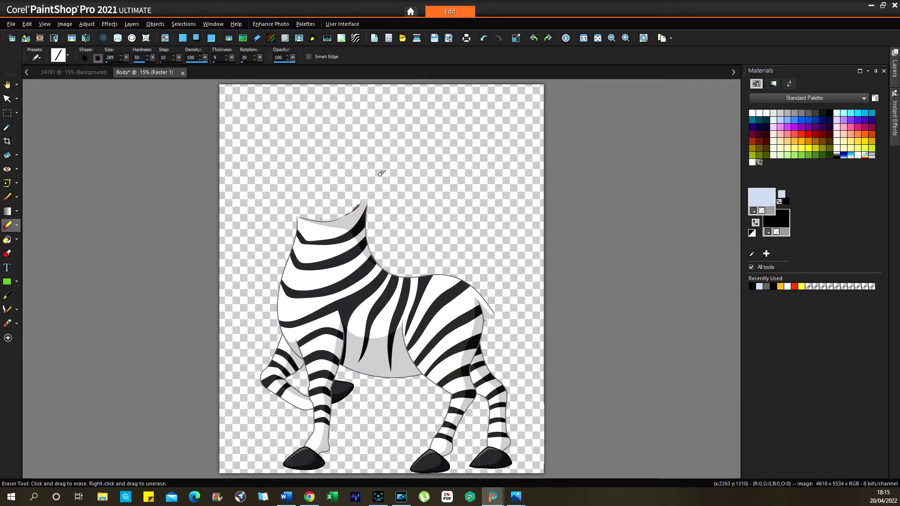
Crop the canvas around the headless, tailless zebra body to 4221 x 4159 pixels
scroll(373, 176, "down", 2)
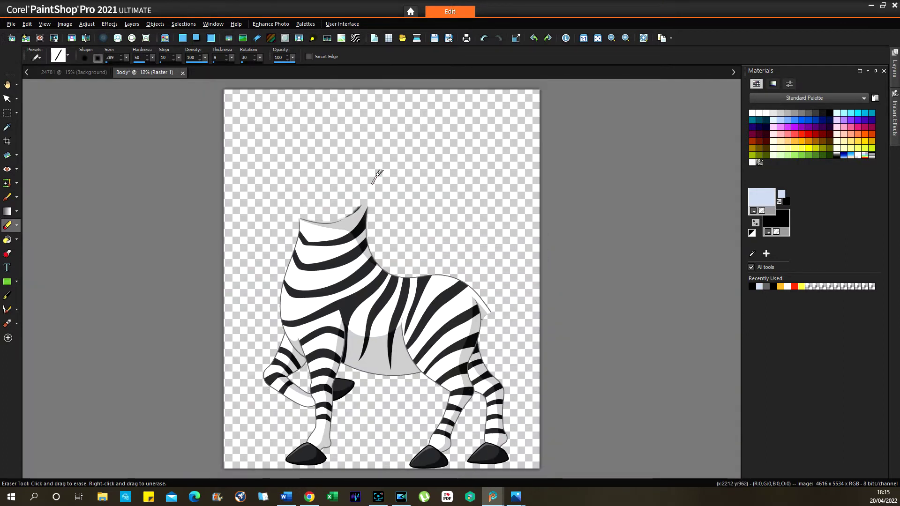
left_click(7, 141)
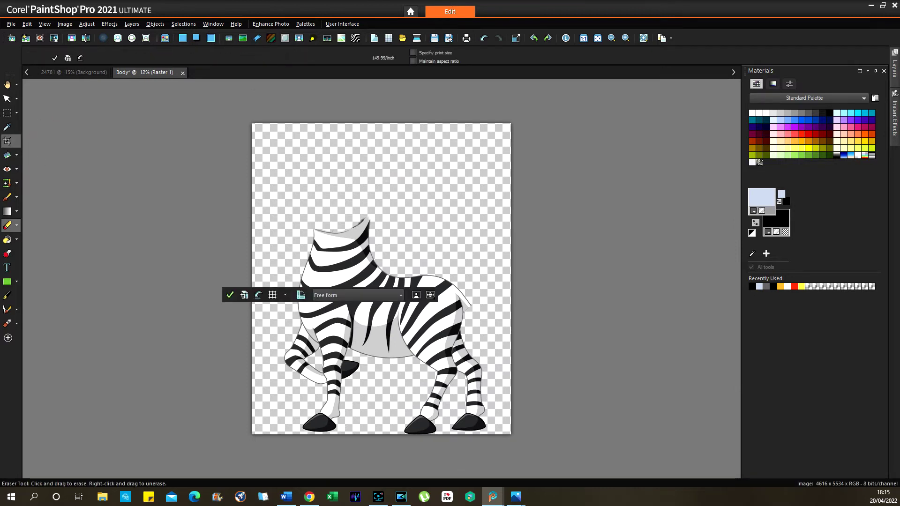
left_click_drag(327, 203, 342, 280)
left_click_drag(424, 360, 504, 446)
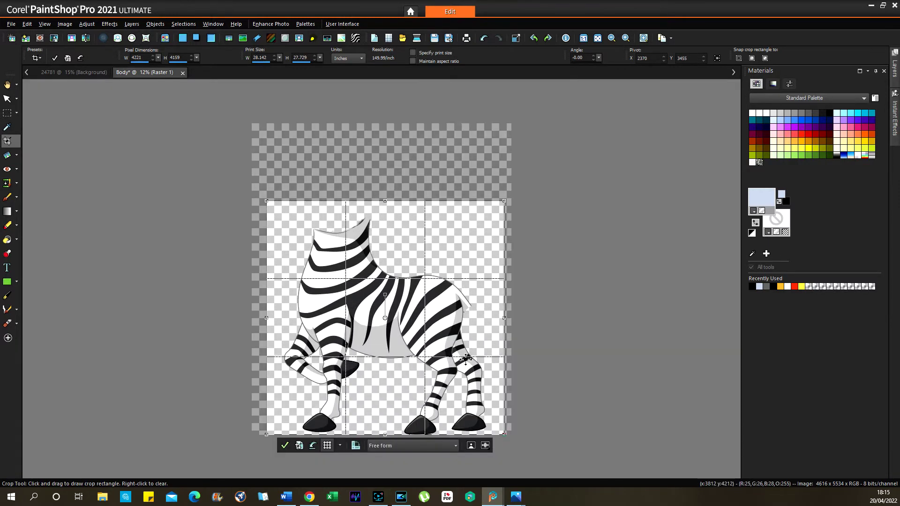
double_click(441, 336)
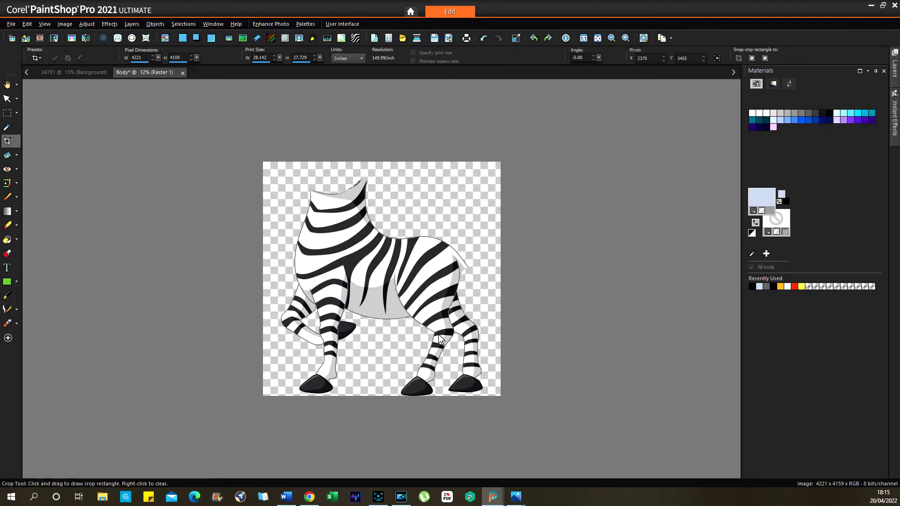
Save the cropped image as a PNG file named body no tail in the Chopping Up Animals folder
key("F12")
type("head")
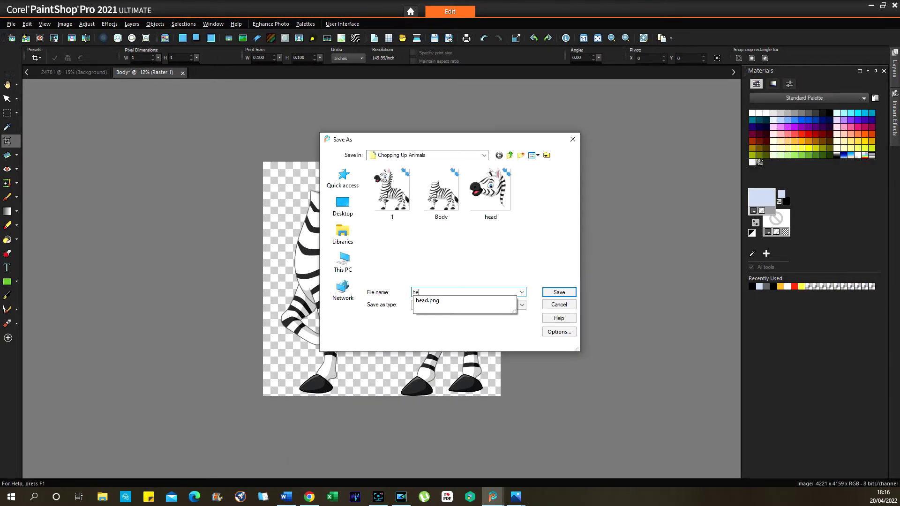
key("BackSpace")
key("BackSpace")
type("body no tail")
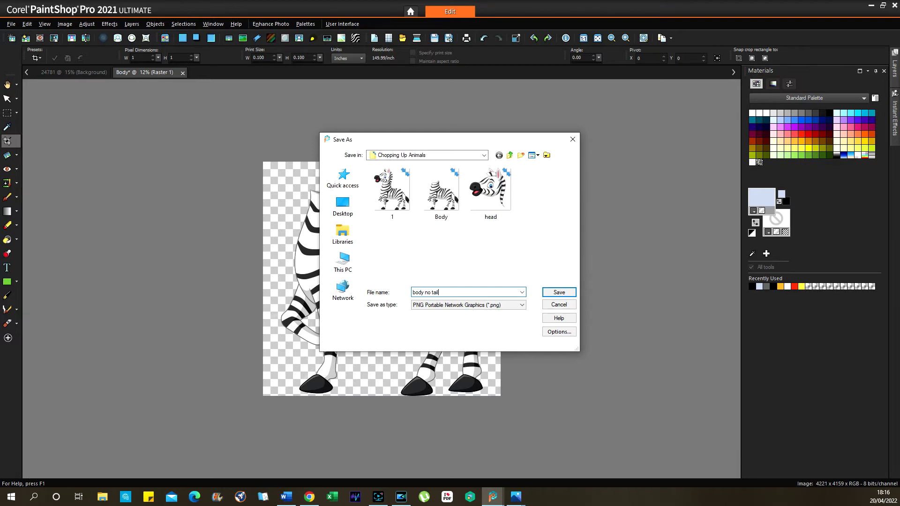
key("Return")
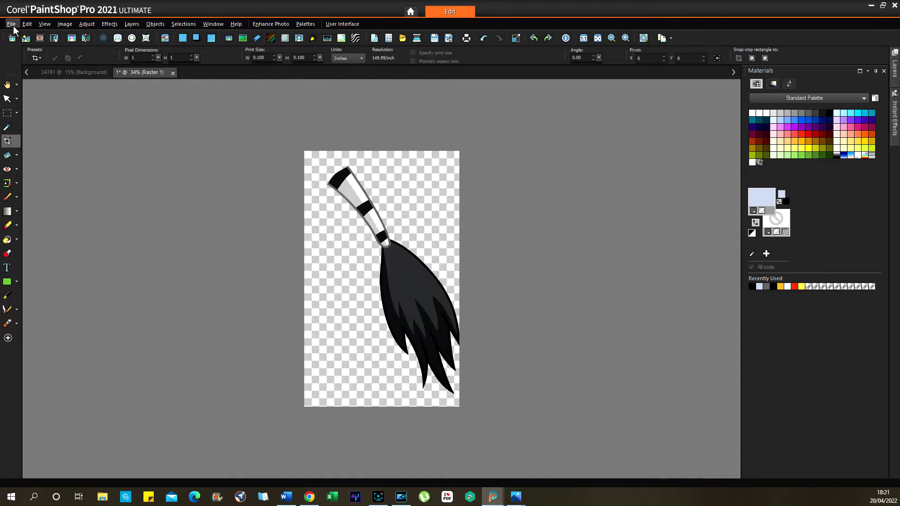
Save the cropped zebra tail as a separate file named Tail in the Chopping Up Animals folder
left_click(11, 23)
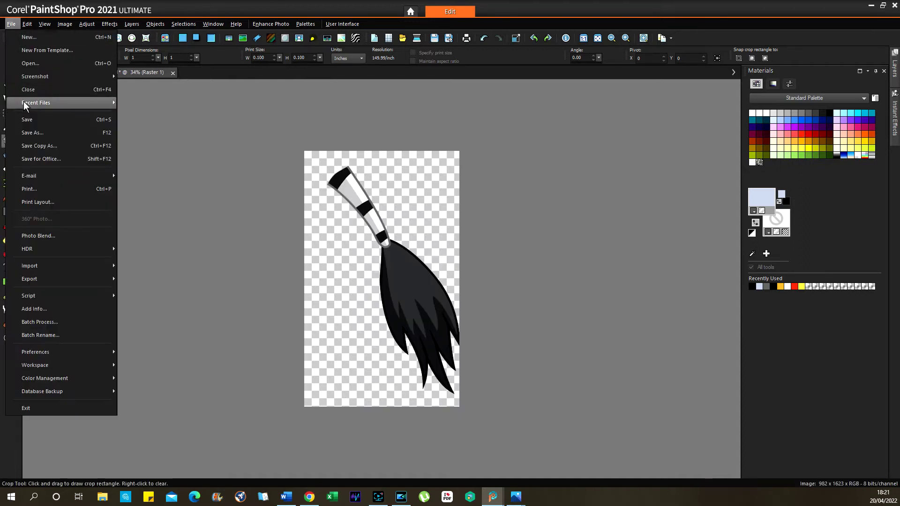
left_click(44, 131)
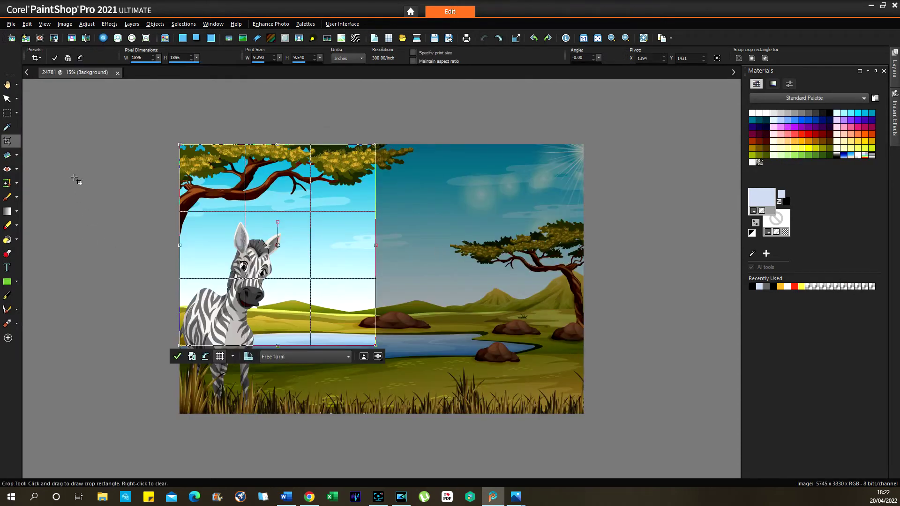
Drop the crop rectangle on the savanna scene, then open the body no tail image and copy it
scroll(24, 116, "up", 1)
left_click(7, 85)
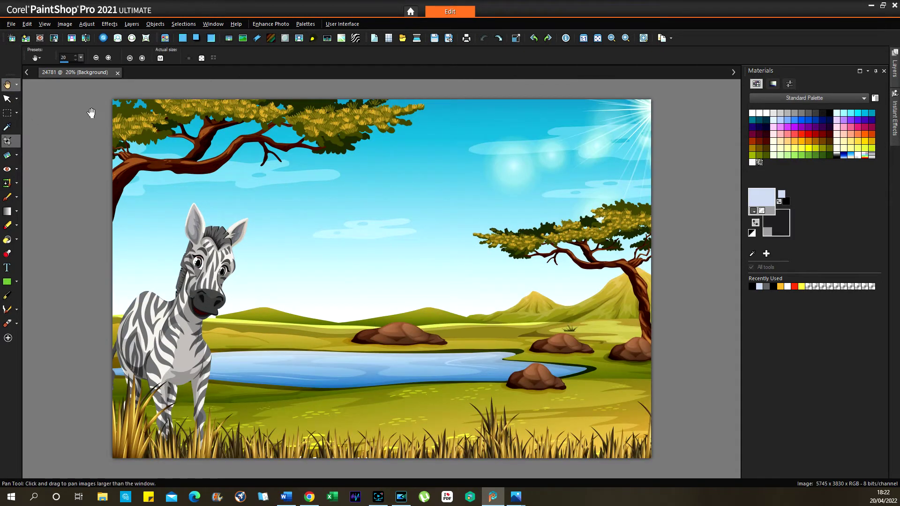
left_click(11, 23)
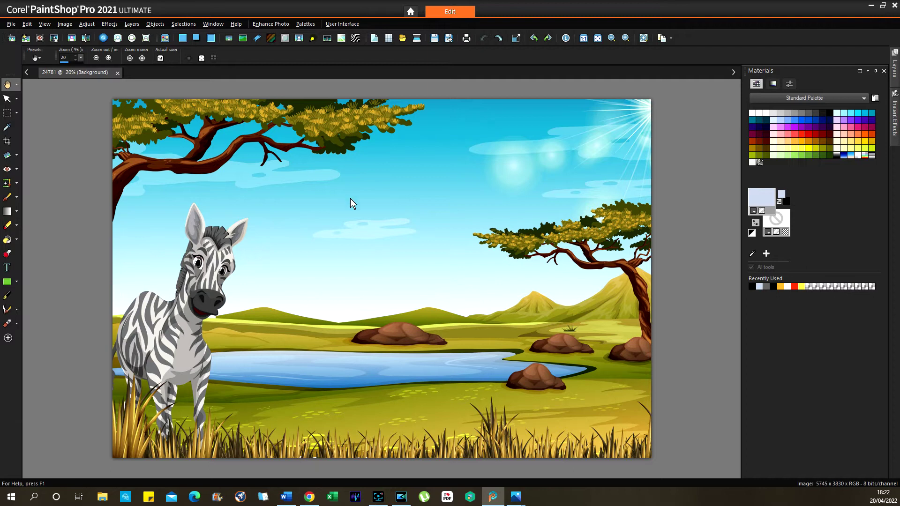
key("ctrl+o")
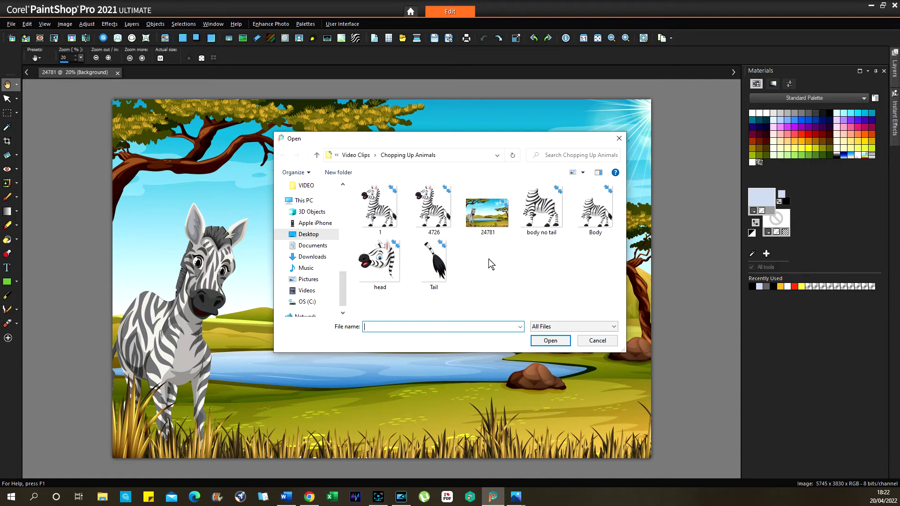
double_click(541, 208)
right_click(364, 254)
left_click(379, 272)
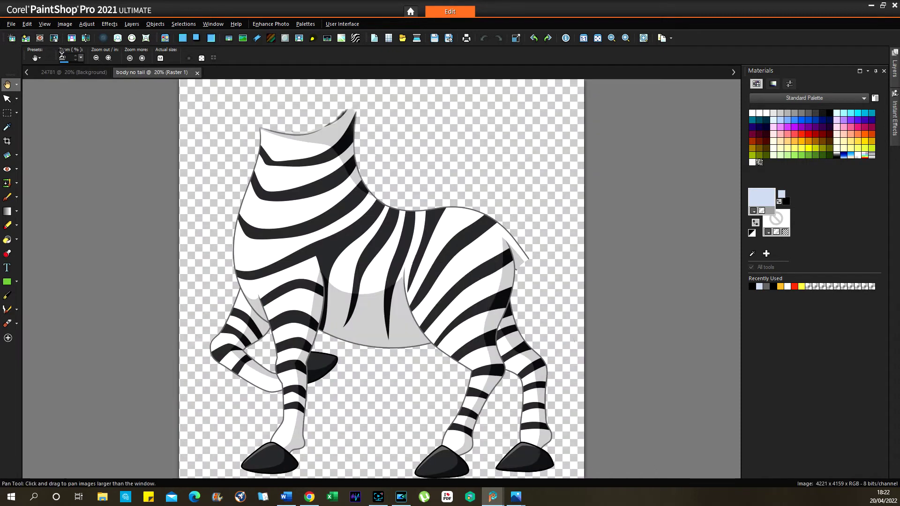
Paste the zebra body into the 24781 savanna scene and scale it to about 62% beside the lake, facing the grey zebra
left_click(72, 74)
right_click(376, 240)
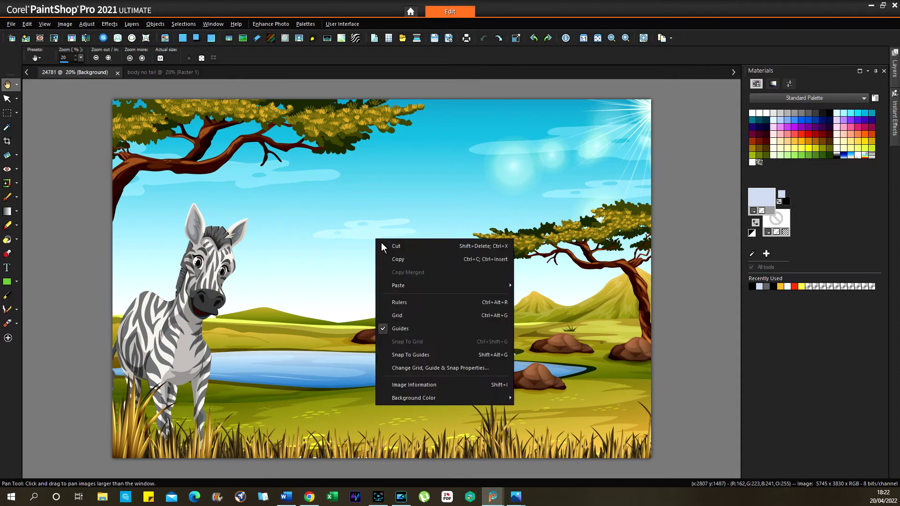
mouse_move(447, 288)
left_click(544, 311)
Open the head image from the Chopping Up Animals folder and copy it
left_click(11, 24)
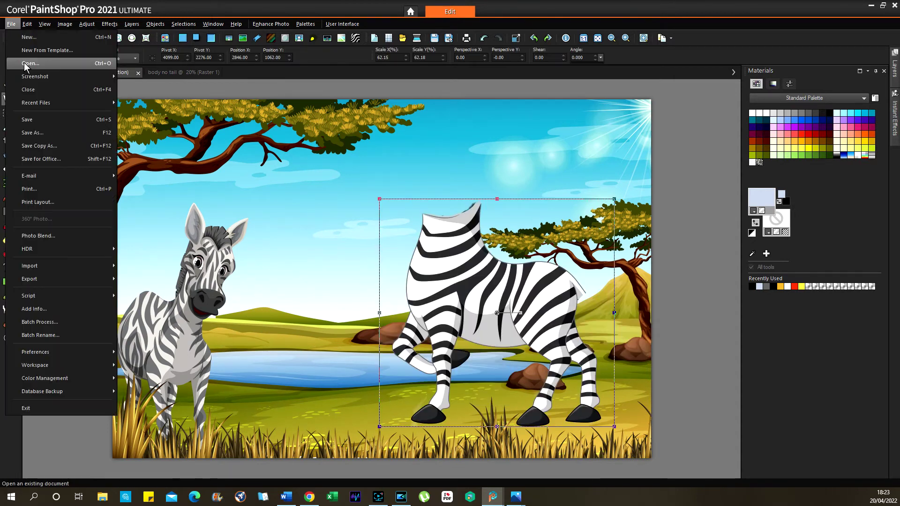
left_click(25, 64)
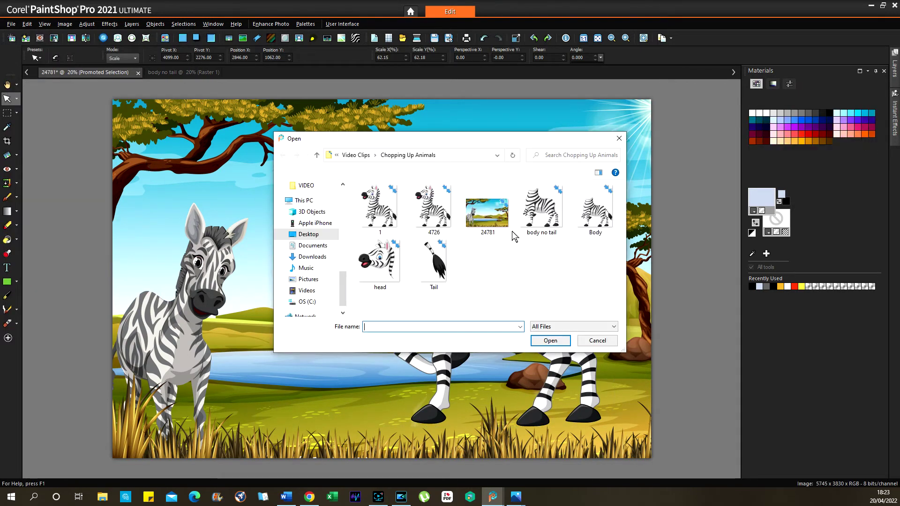
double_click(387, 261)
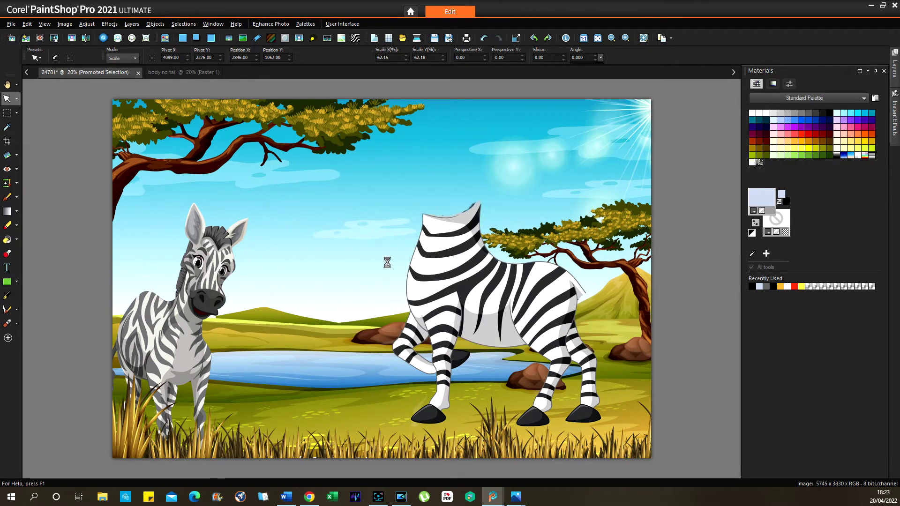
right_click(379, 243)
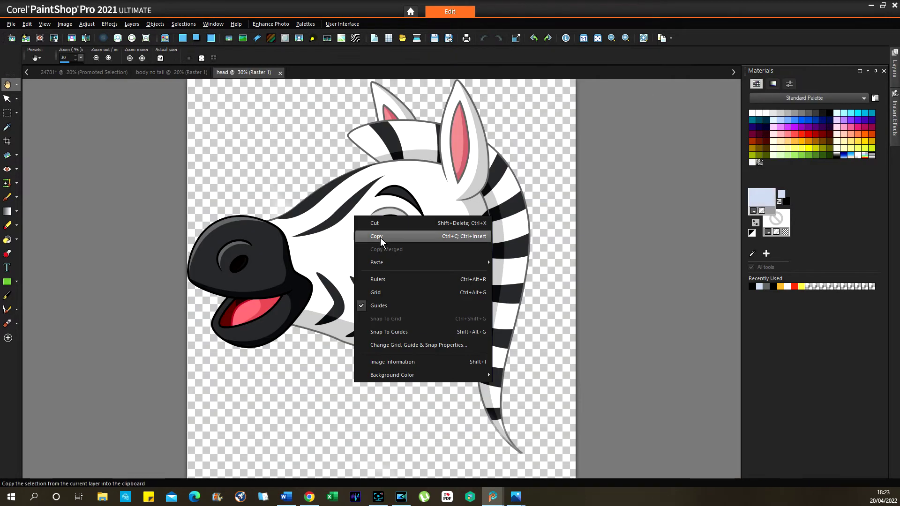
left_click(381, 236)
Paste the head into the 24781 savanna scene and place it over the body's neck at about 67% scale
left_click(186, 73)
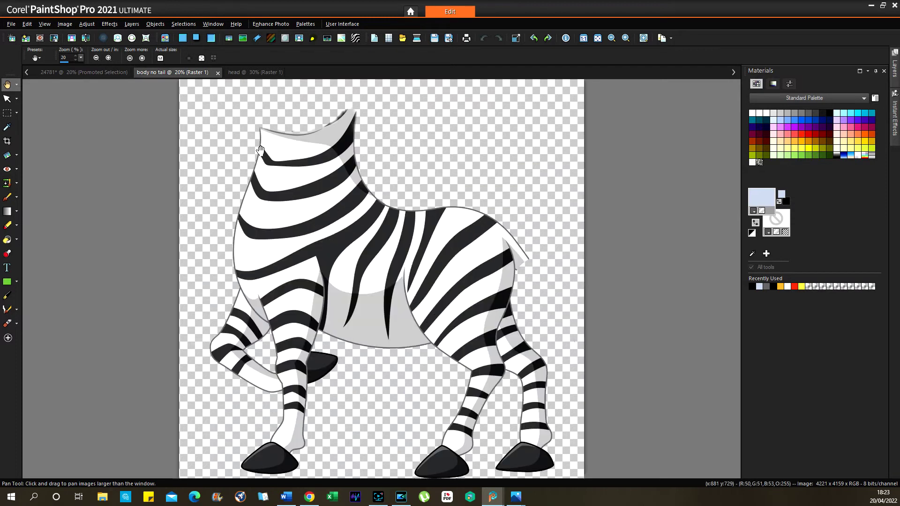
left_click(90, 74)
key("ctrl+l")
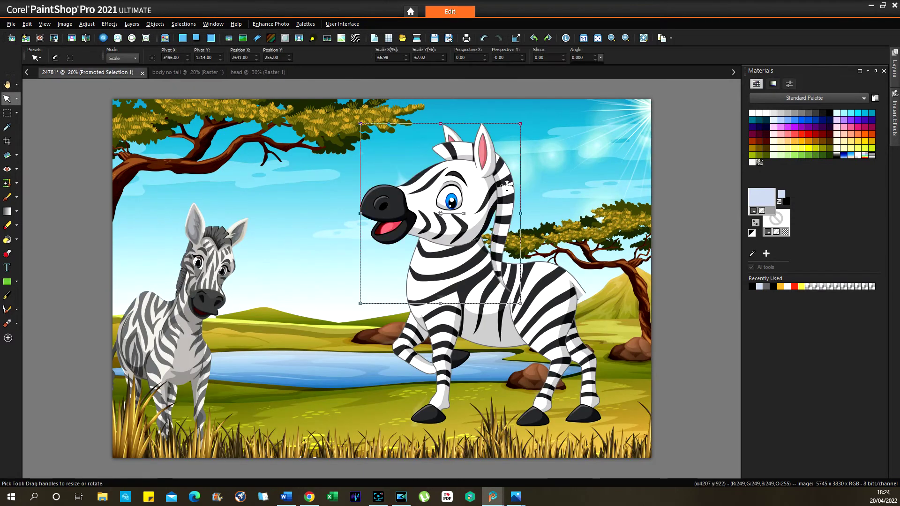
Scale the zebra's head to about 65%, rotate it counterclockwise to an angle of about 339 degrees and fit it to the neck
left_click_drag(520, 123, 512, 135)
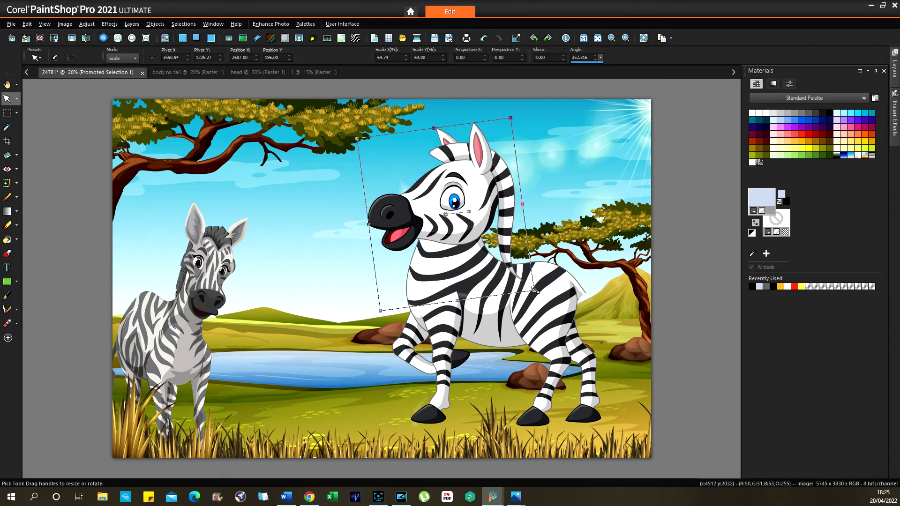
left_click_drag(538, 289, 554, 265)
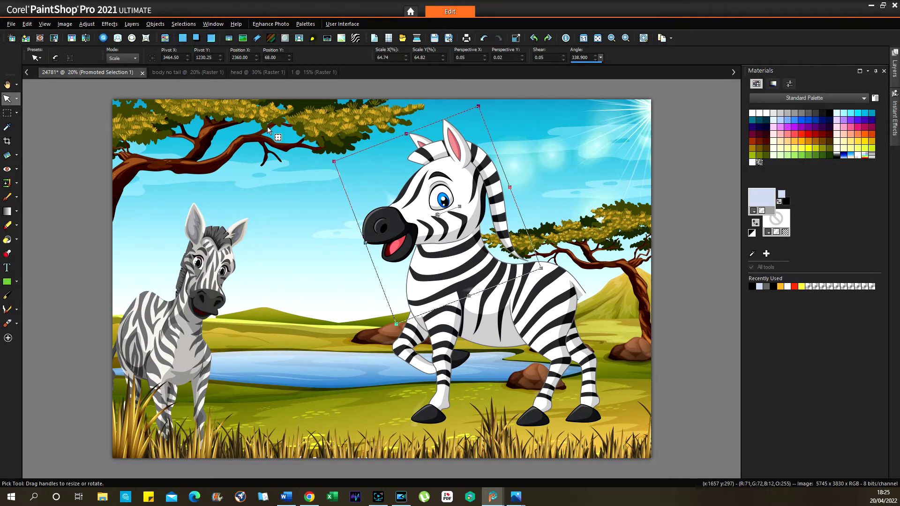
left_click_drag(541, 268, 549, 274)
Paste the copied tail into the savanna scene and attach it to the zebra's hindquarters, extending out behind the body
right_click(533, 244)
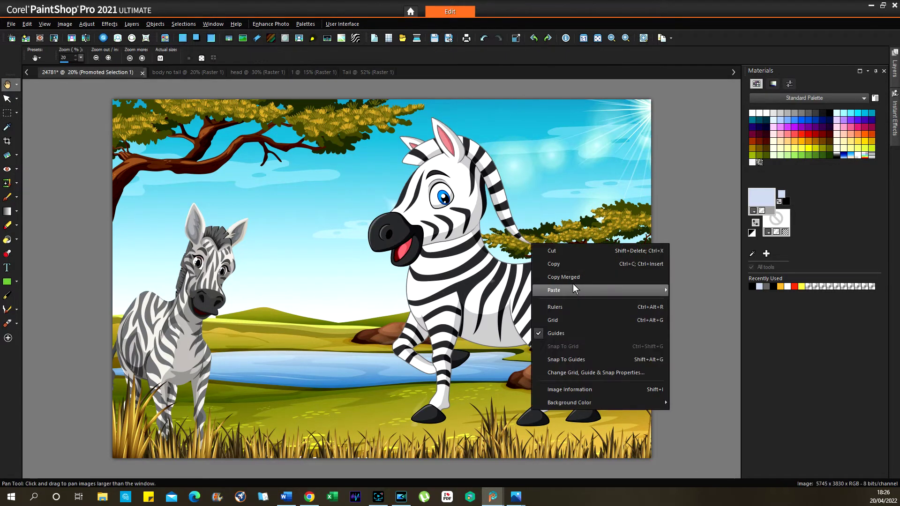
mouse_move(569, 288)
left_click(684, 317)
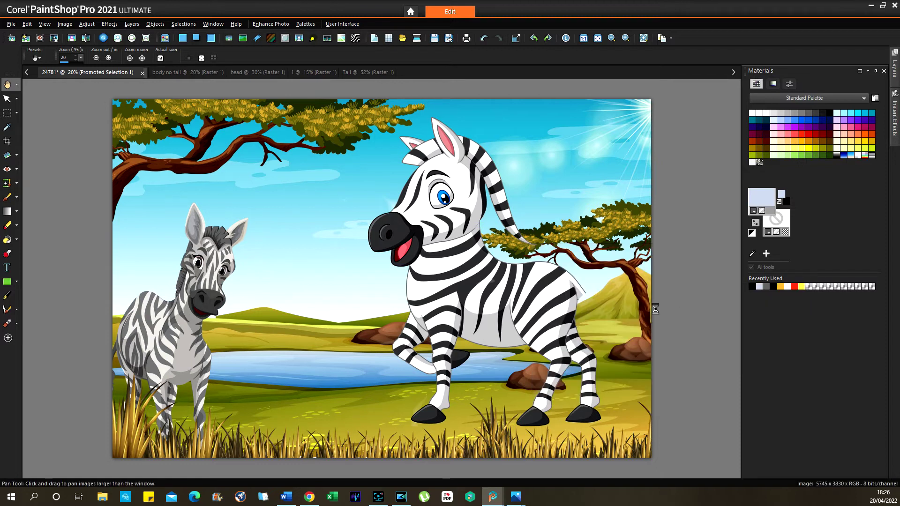
left_click_drag(623, 307, 624, 310)
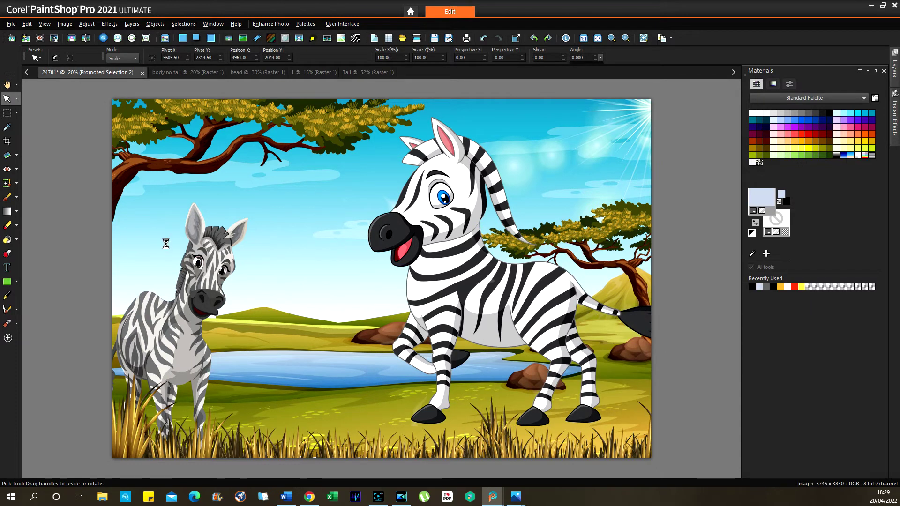